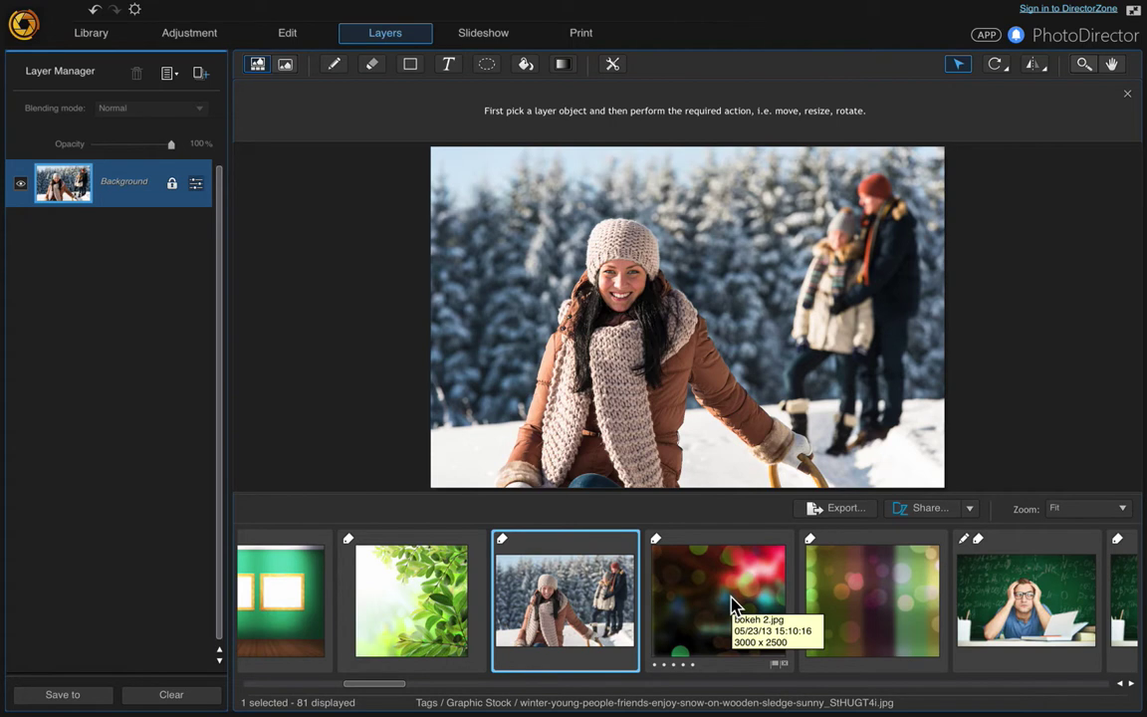
- Add the bokeh 2.jpg picture from the filmstrip as a new layer above the Background
left_click_drag(732, 606, 120, 185)
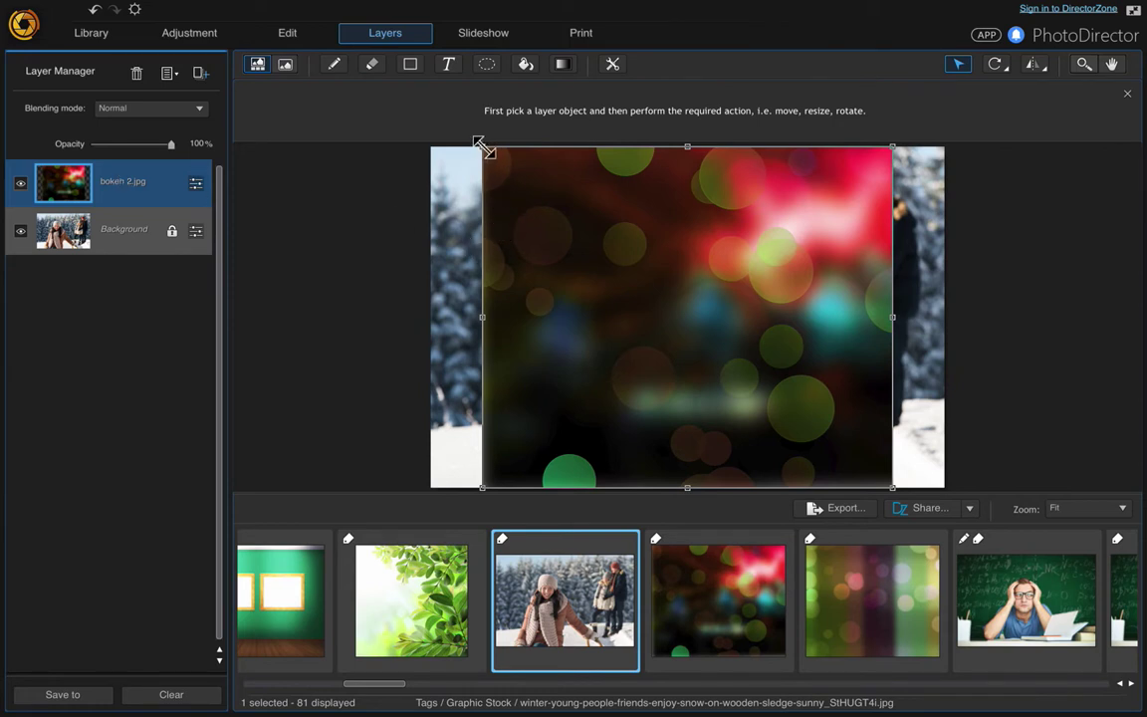
- Stretch the bokeh 2.jpg layer past the top-left and bottom-right corners to cover the whole photo
left_click_drag(483, 147, 324, 18)
left_click_drag(891, 484, 996, 543)
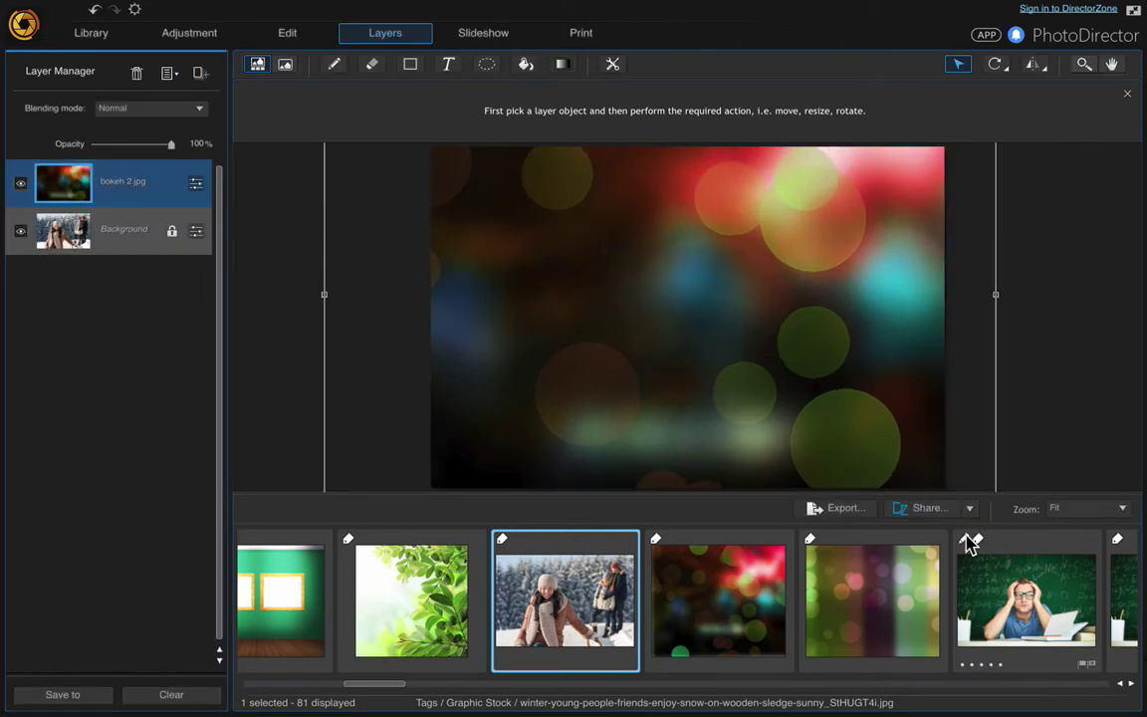
left_click(191, 116)
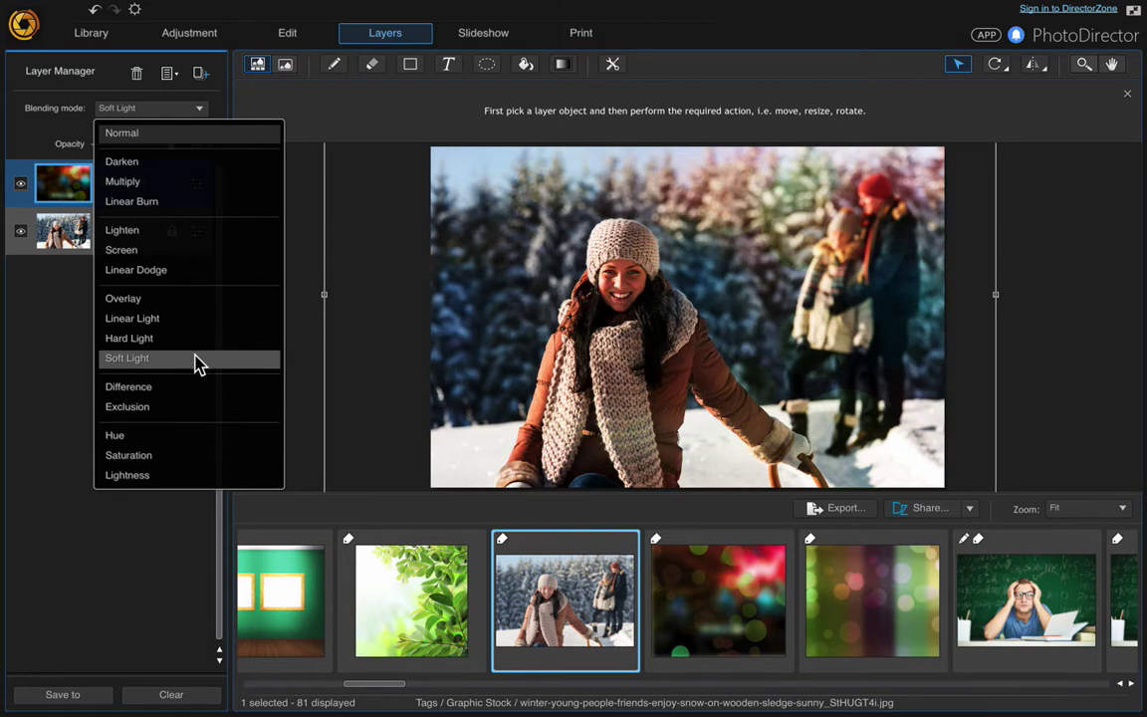
- Blend the bokeh layer in Soft Light and enlarge it further toward the lower left
left_click(198, 365)
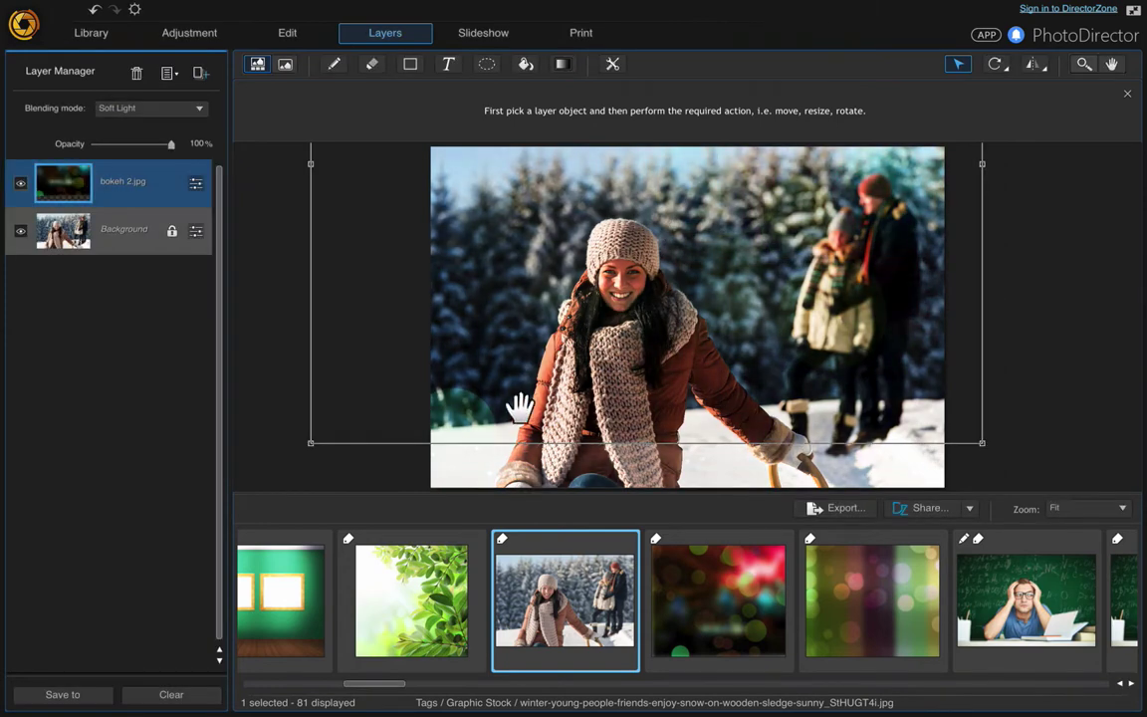
left_click_drag(313, 436, 286, 458)
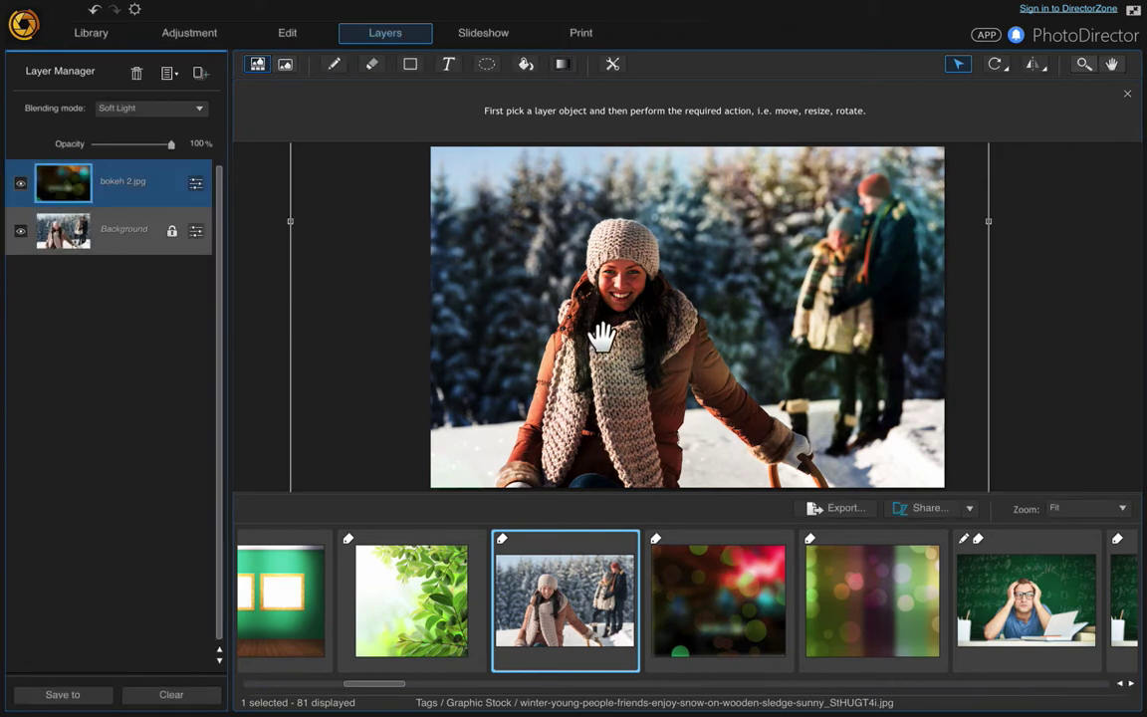
- Add the dandelion-field photo from the filmstrip as a new top layer
mouse_move(916, 626)
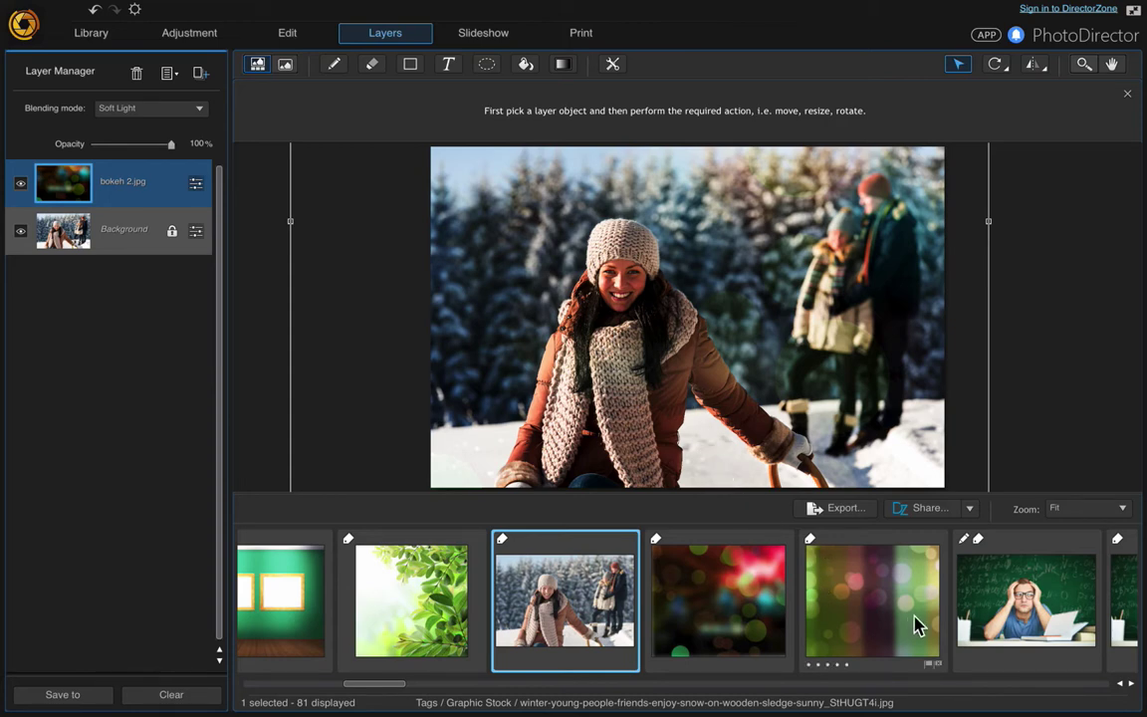
scroll(916, 626, "down", 5)
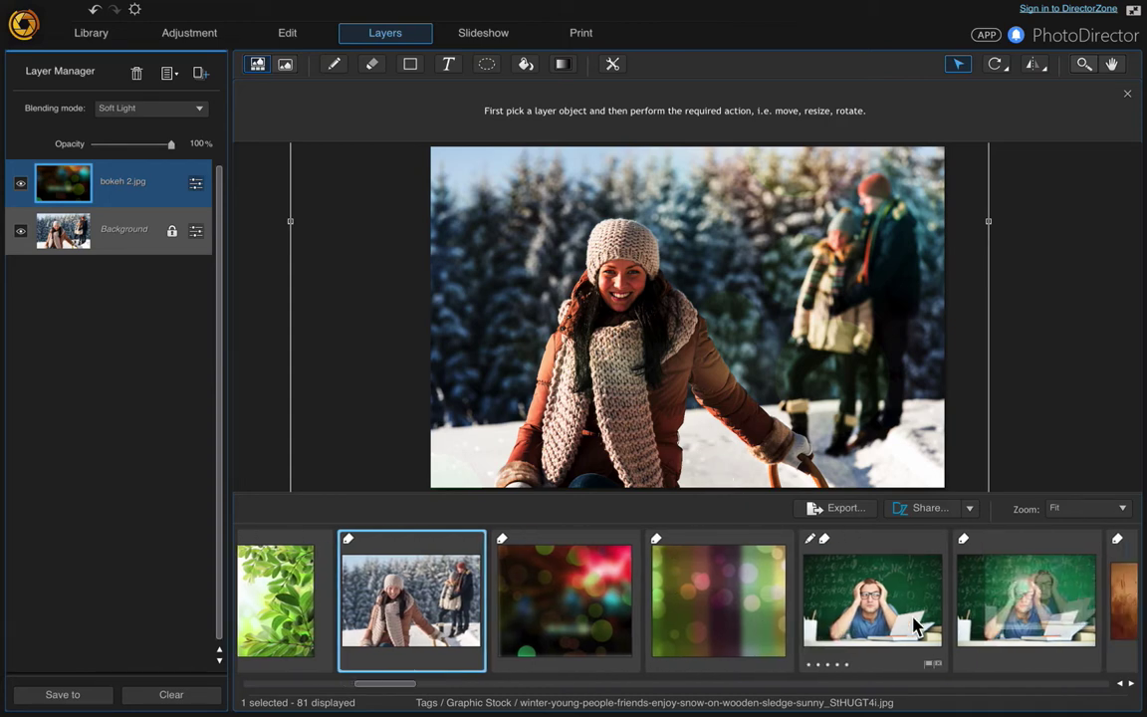
scroll(914, 628, "up", 2)
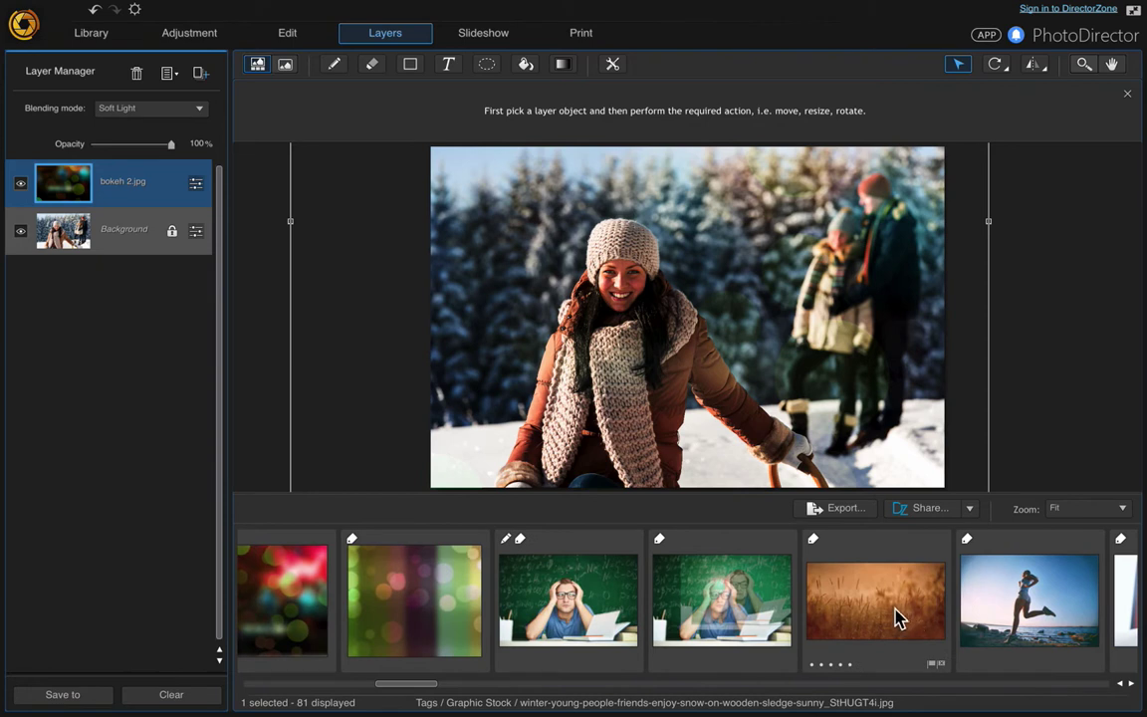
left_click(889, 610)
left_click_drag(890, 610, 82, 180)
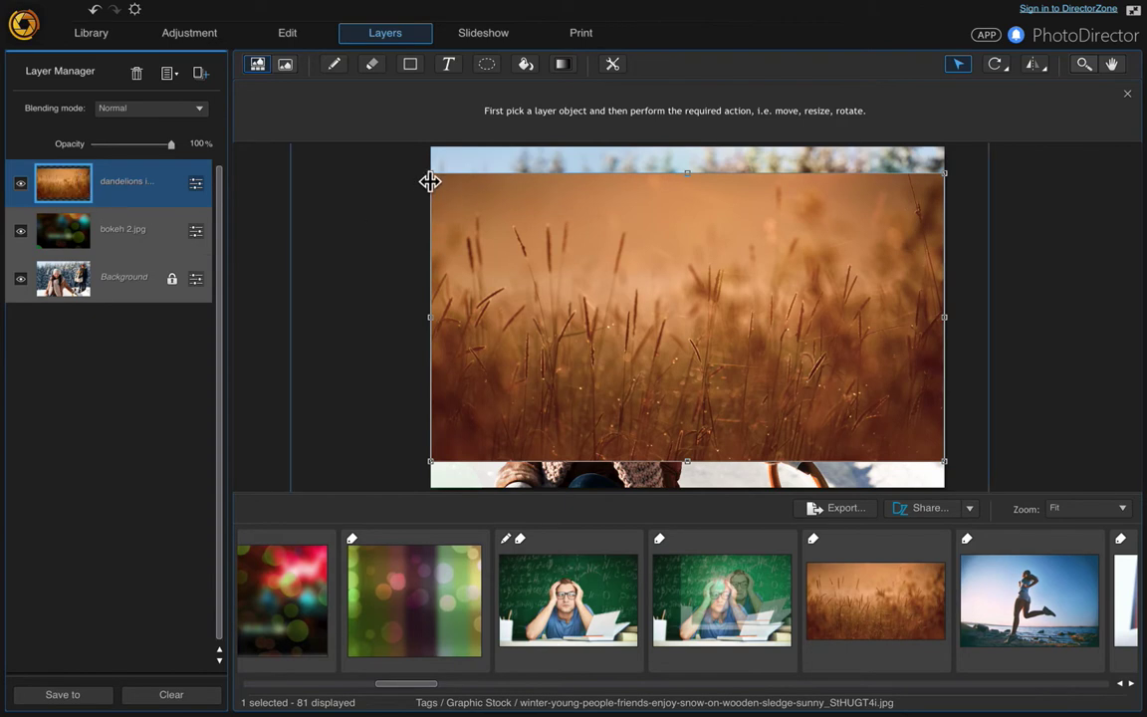
- Stretch the dandelion layer past the top-left and bottom-right corners to fill the canvas
left_click_drag(430, 171, 284, 90)
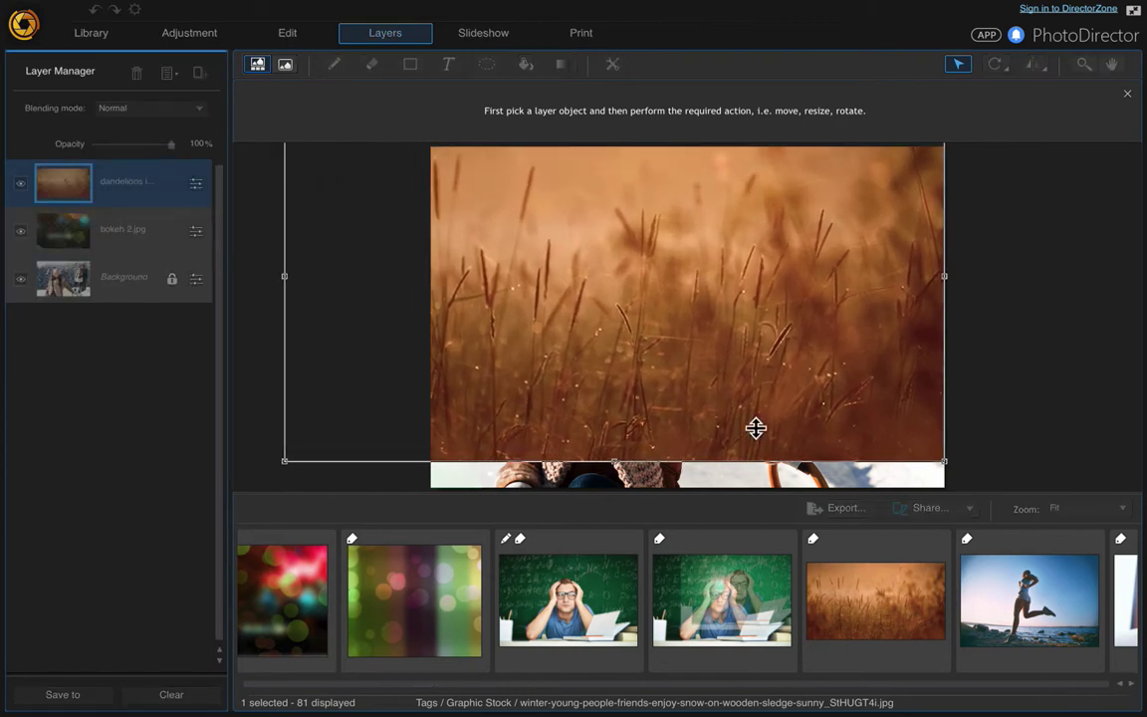
left_click_drag(942, 461, 1046, 508)
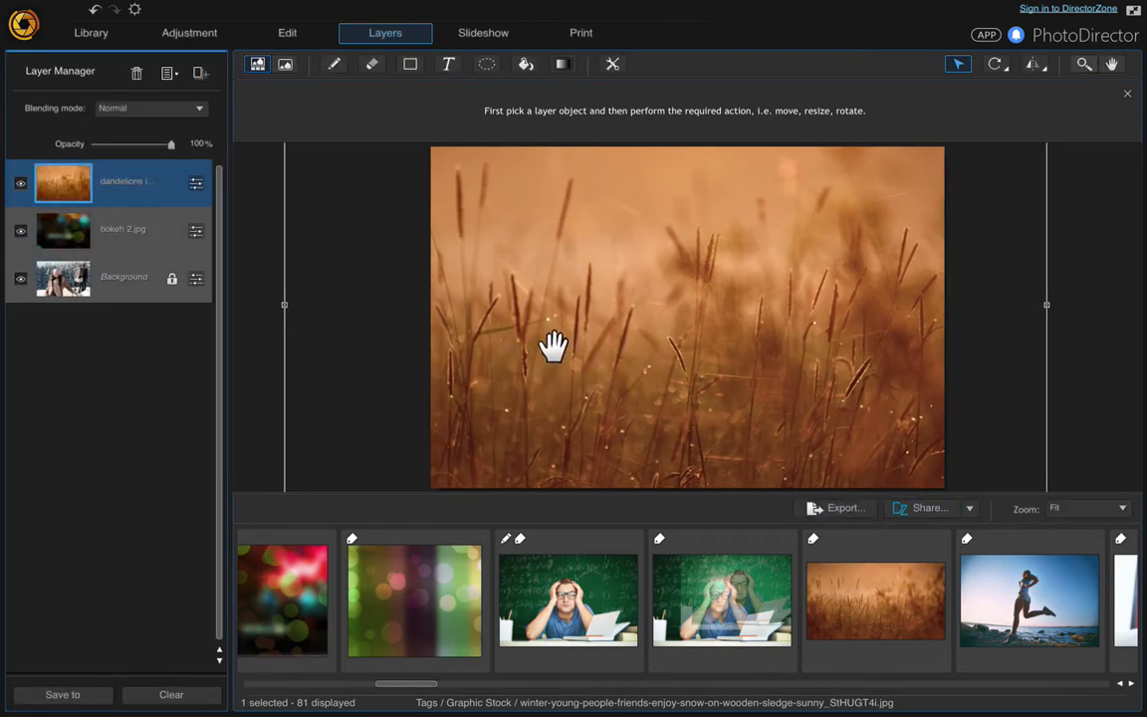
left_click(199, 109)
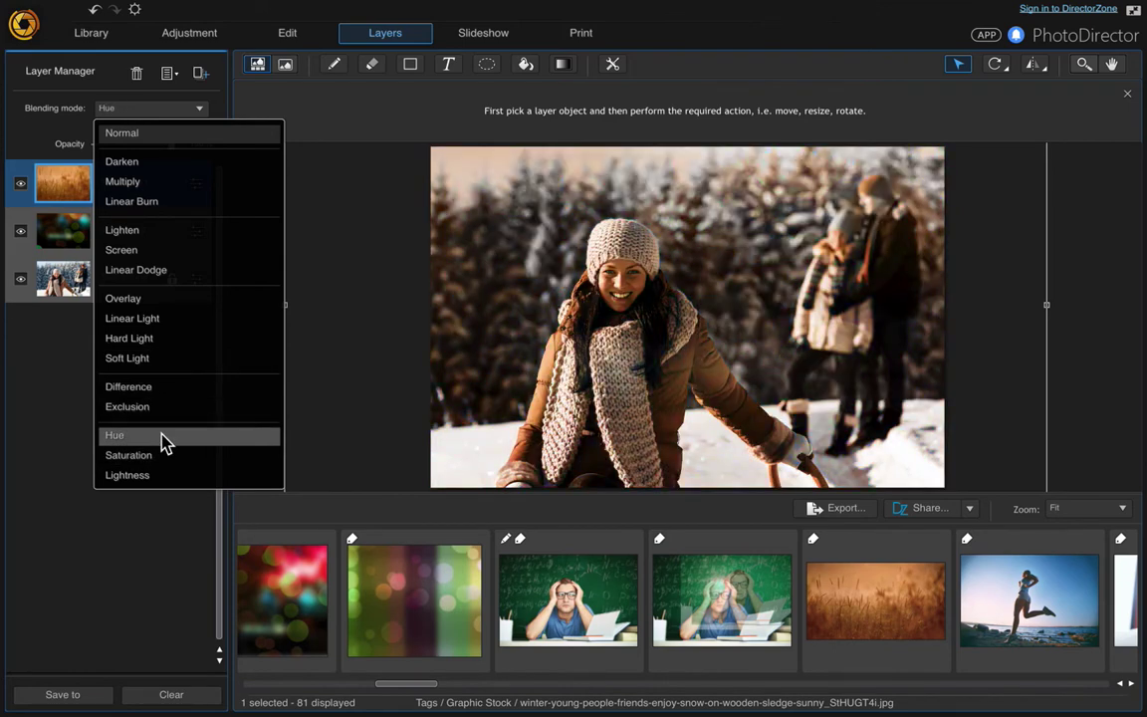
- Switch the dandelions layer's blending mode from Hue to Soft Light at 100% opacity
left_click(166, 361)
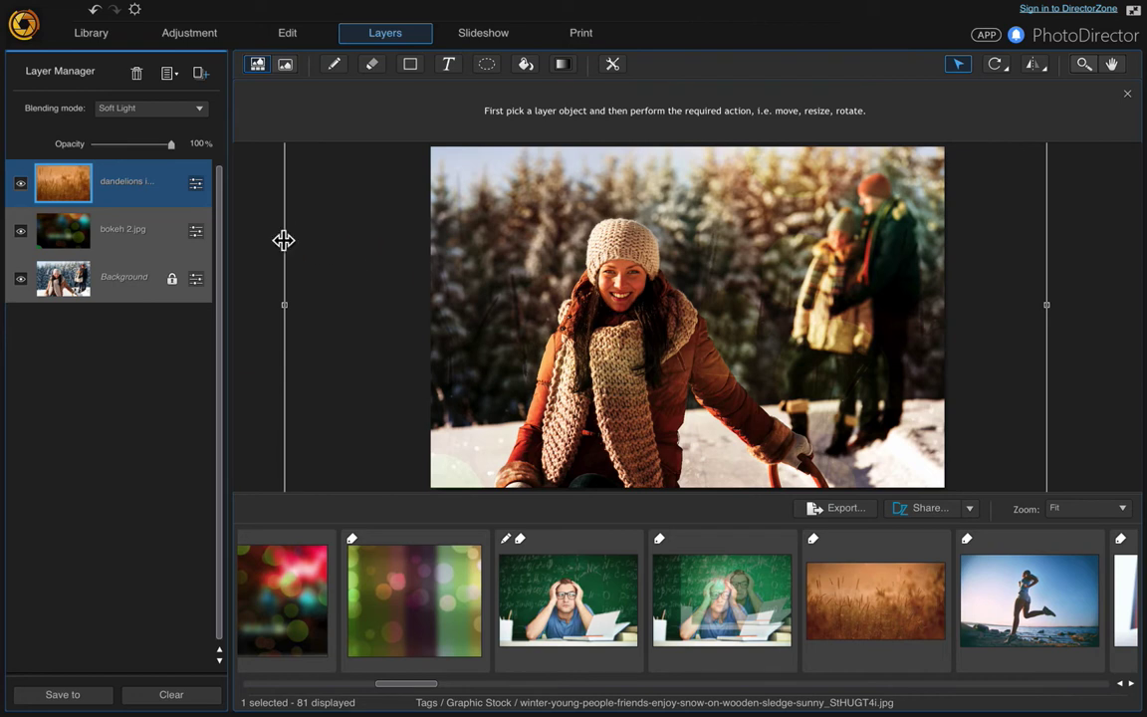
- Raise the dandelions layer's Tone Exposure to about 2.05 in Adjust Layer and apply it
left_click(197, 185)
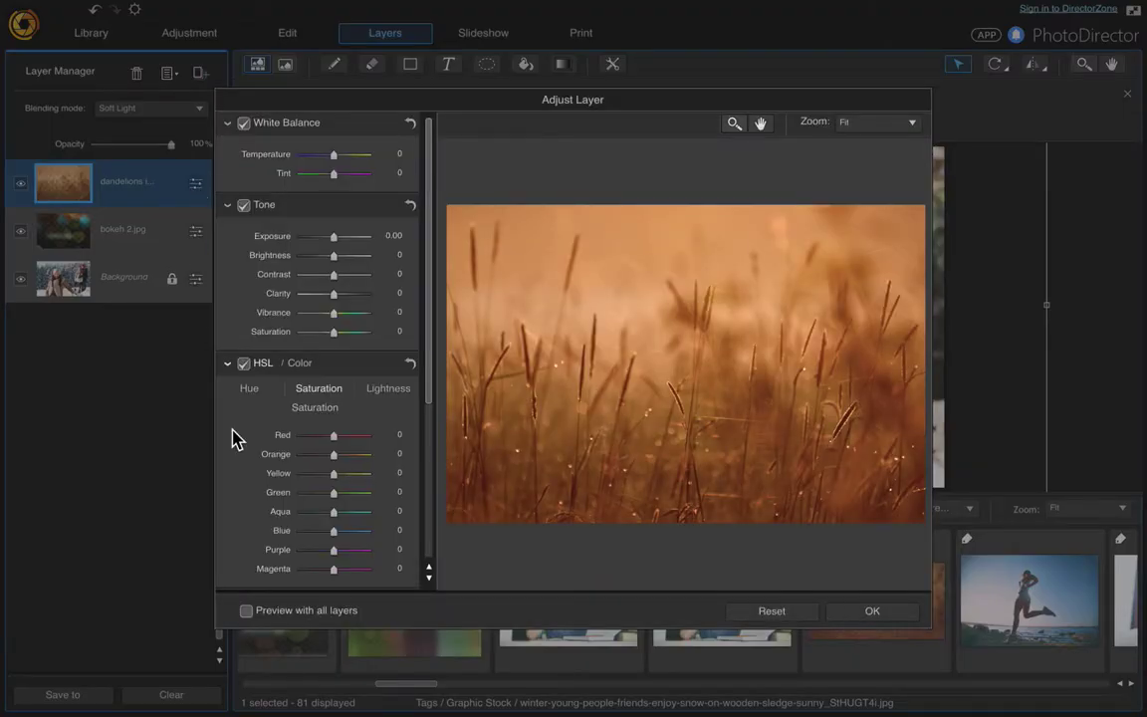
left_click(247, 612)
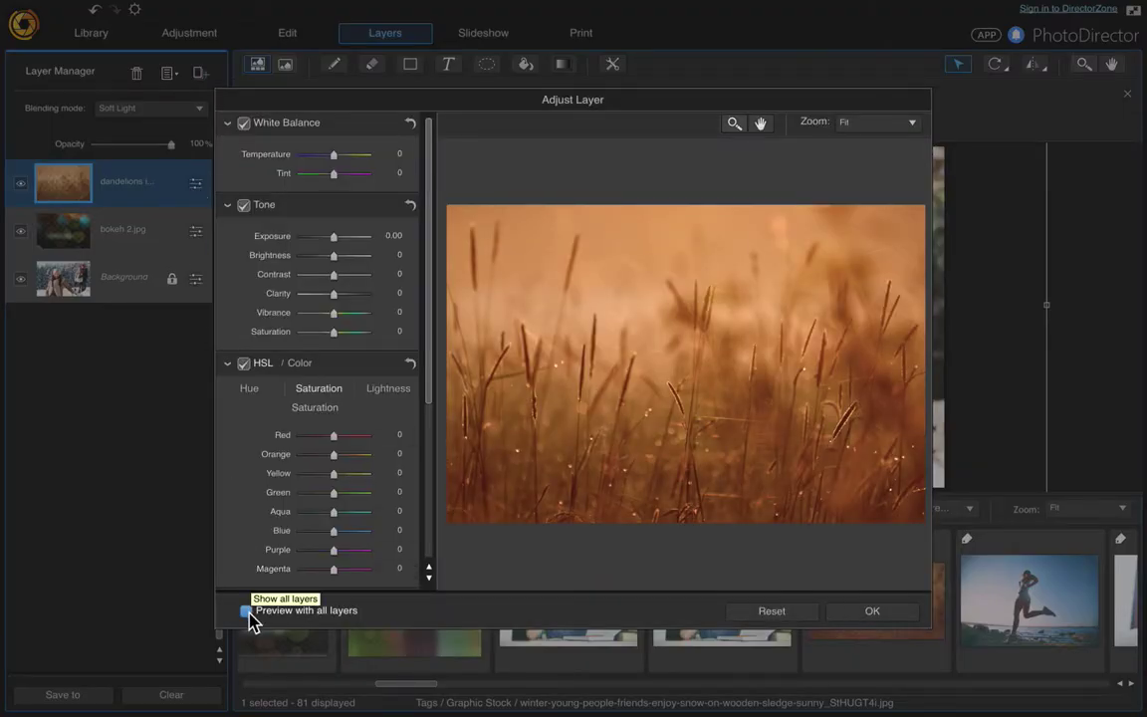
left_click(247, 611)
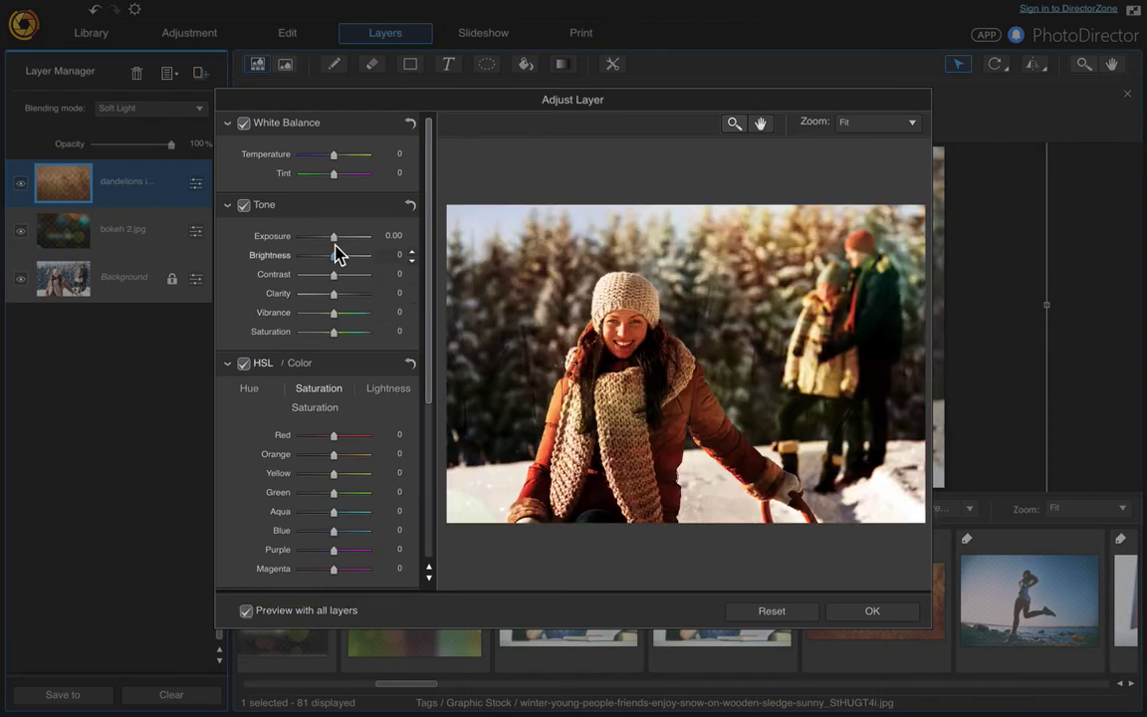
scroll(334, 244, "down", 5)
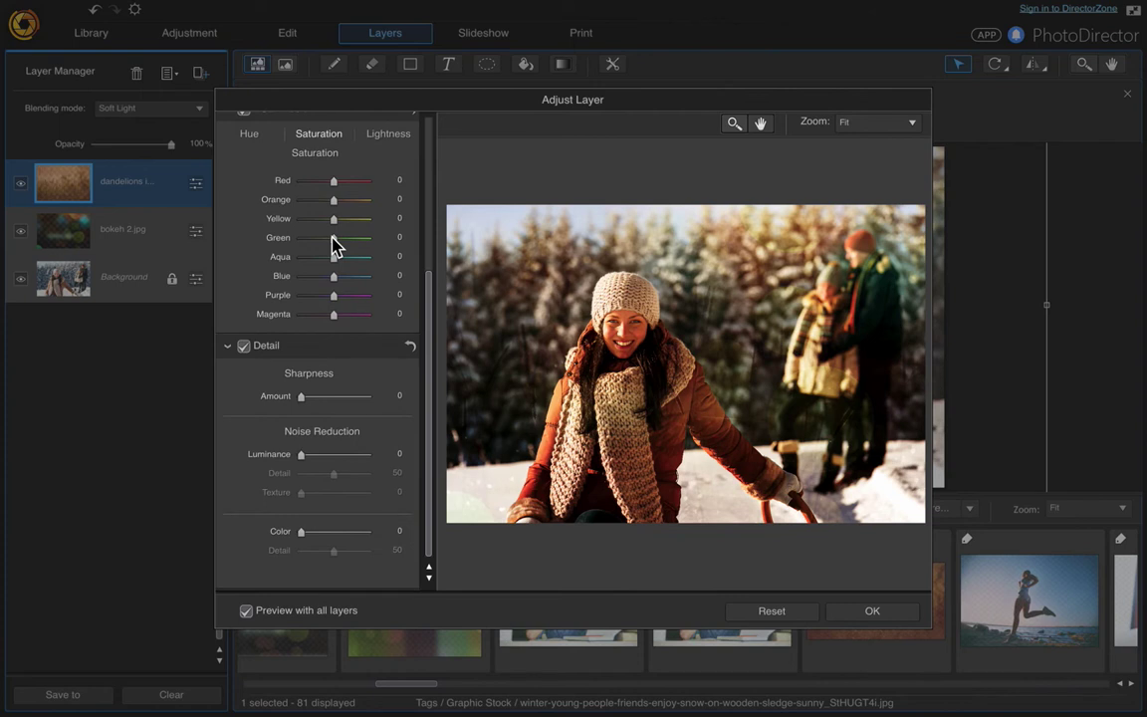
scroll(334, 244, "up", 5)
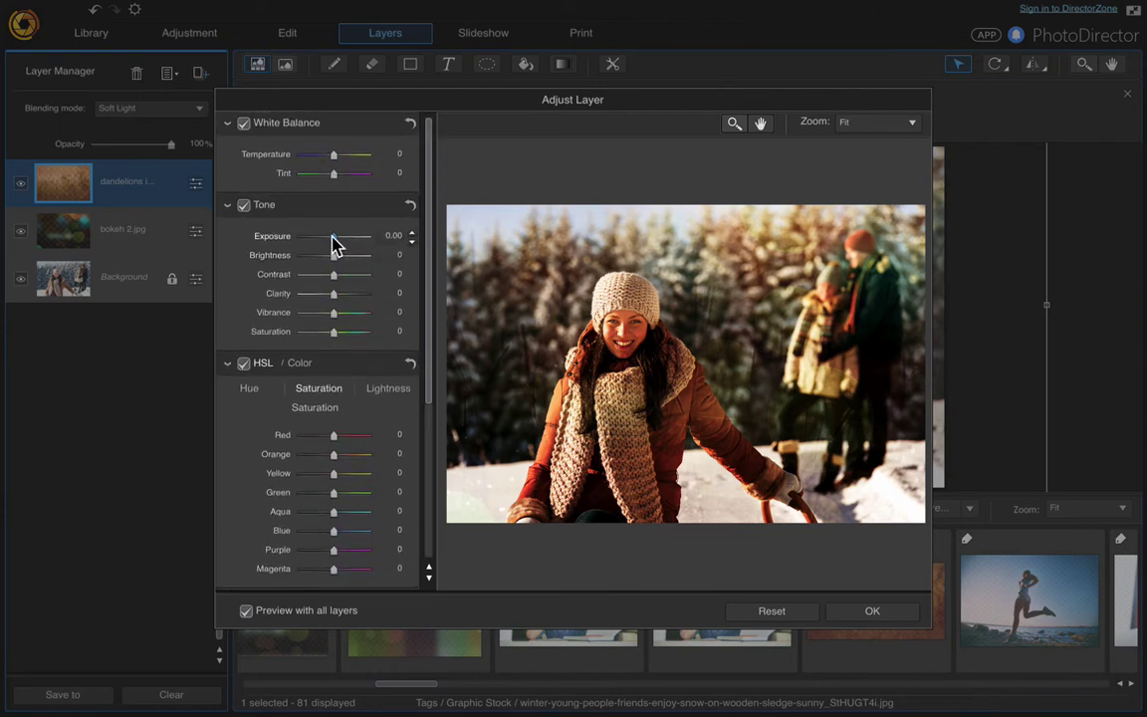
left_click_drag(334, 244, 347, 250)
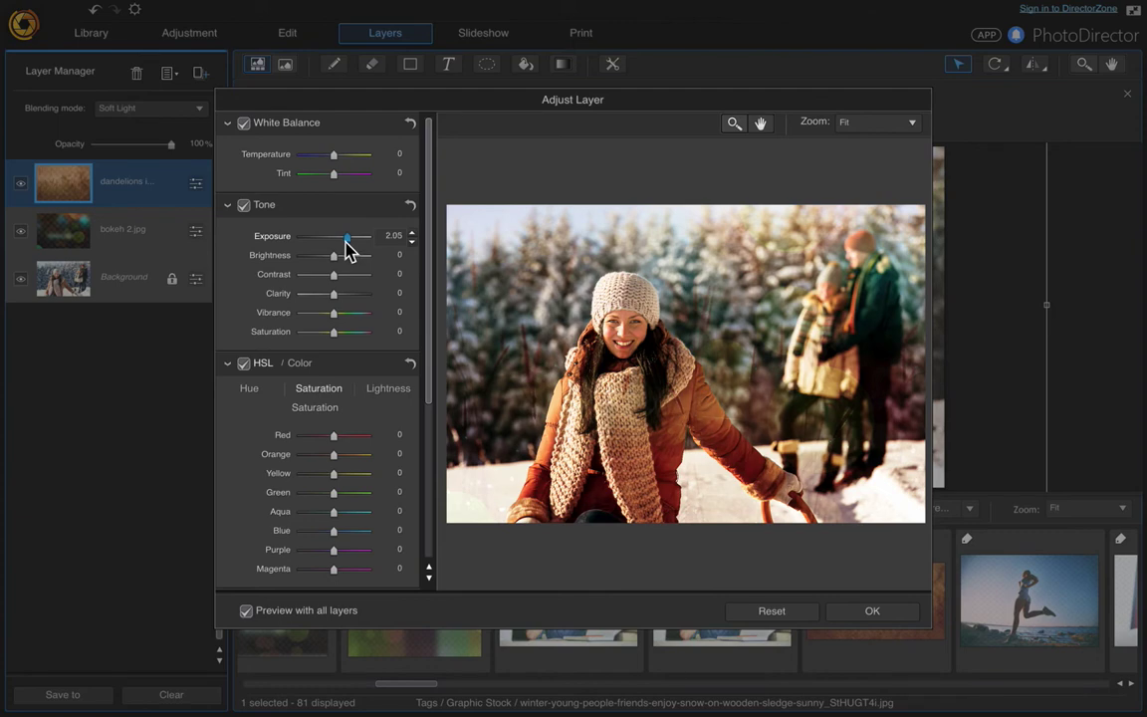
scroll(417, 389, "down", 5)
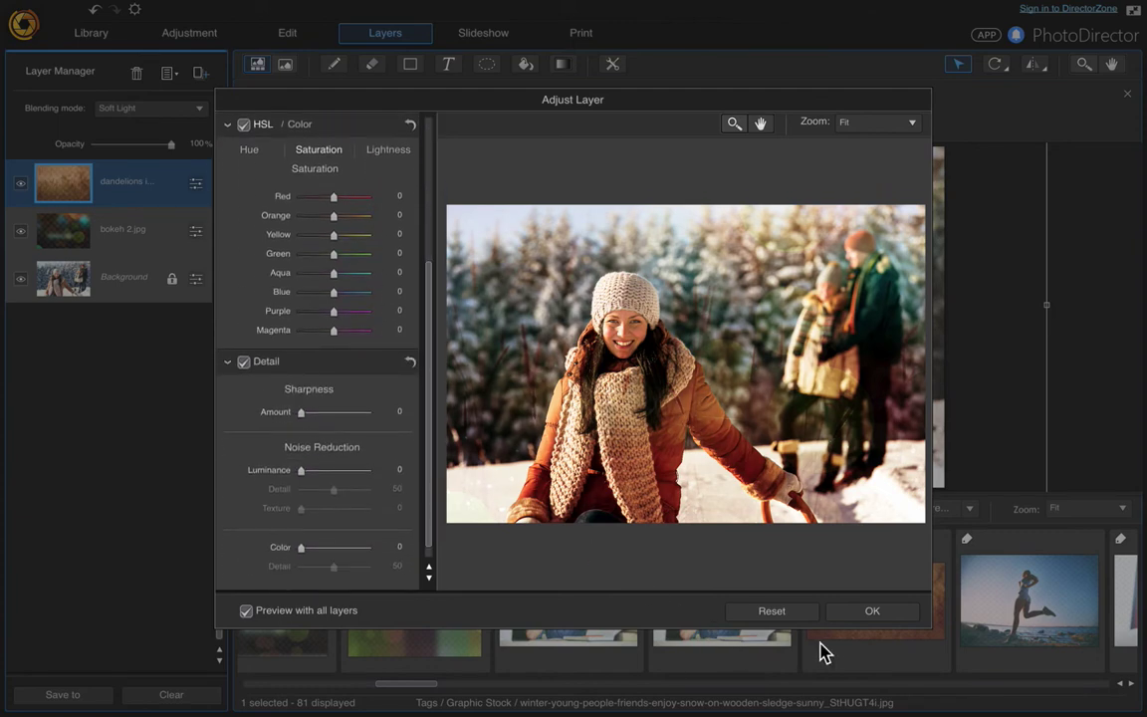
left_click(863, 617)
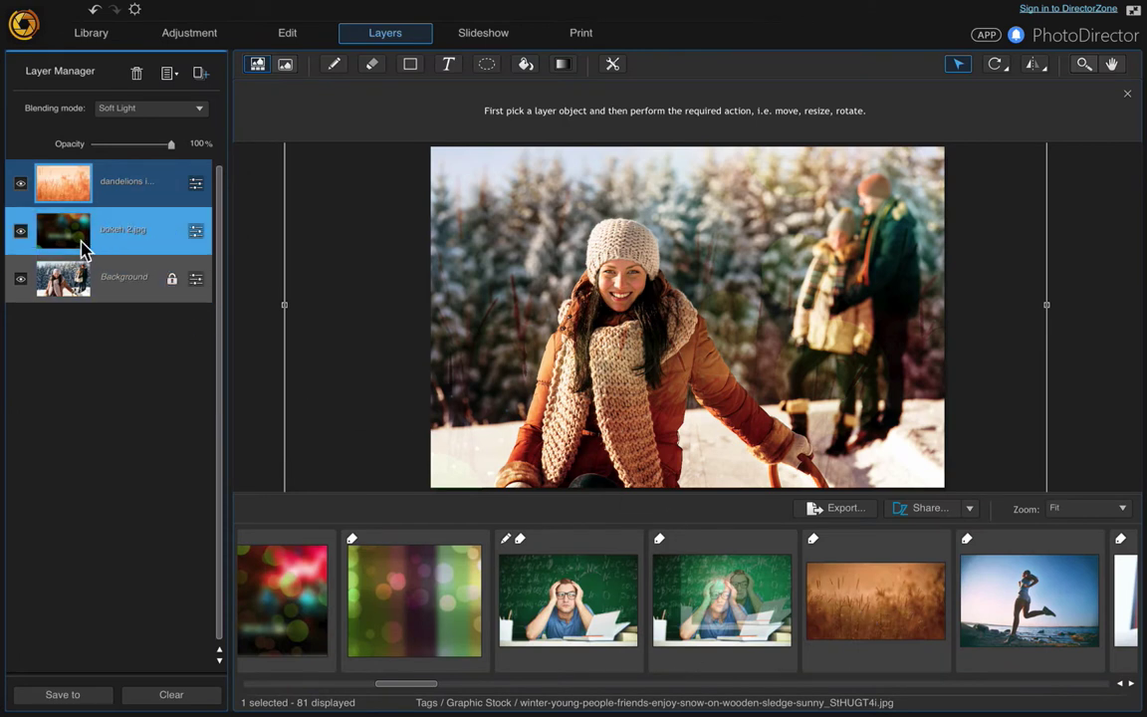
left_click(21, 232)
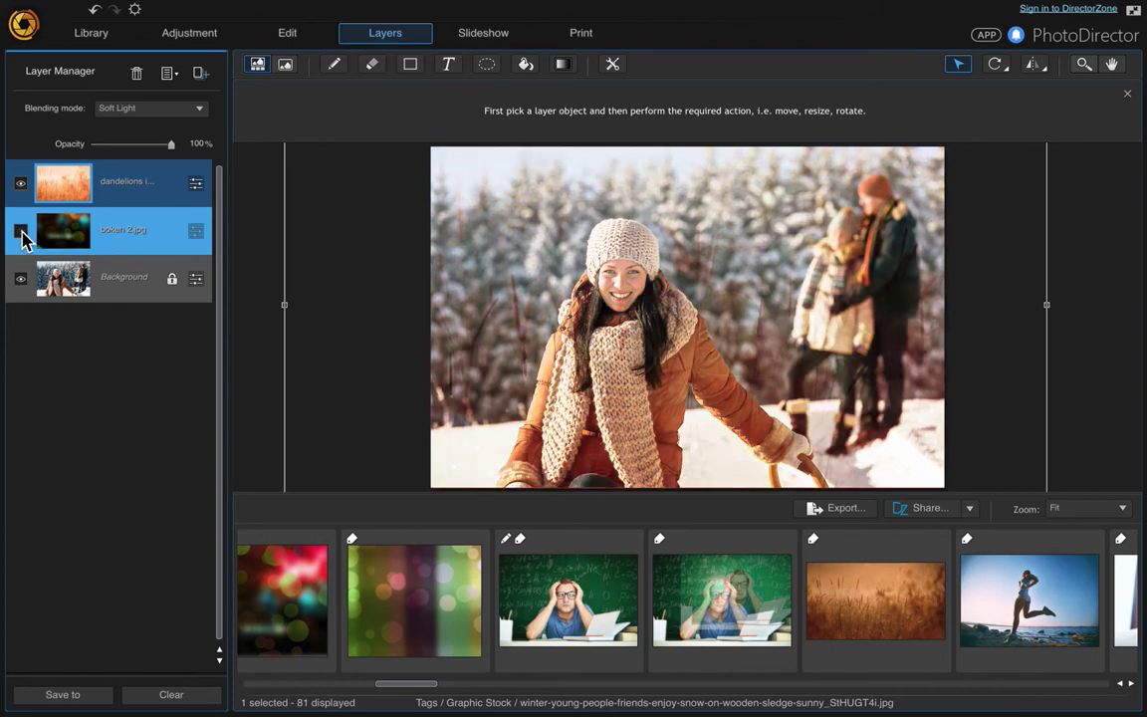
left_click(21, 232)
left_click(21, 232)
left_click(21, 232)
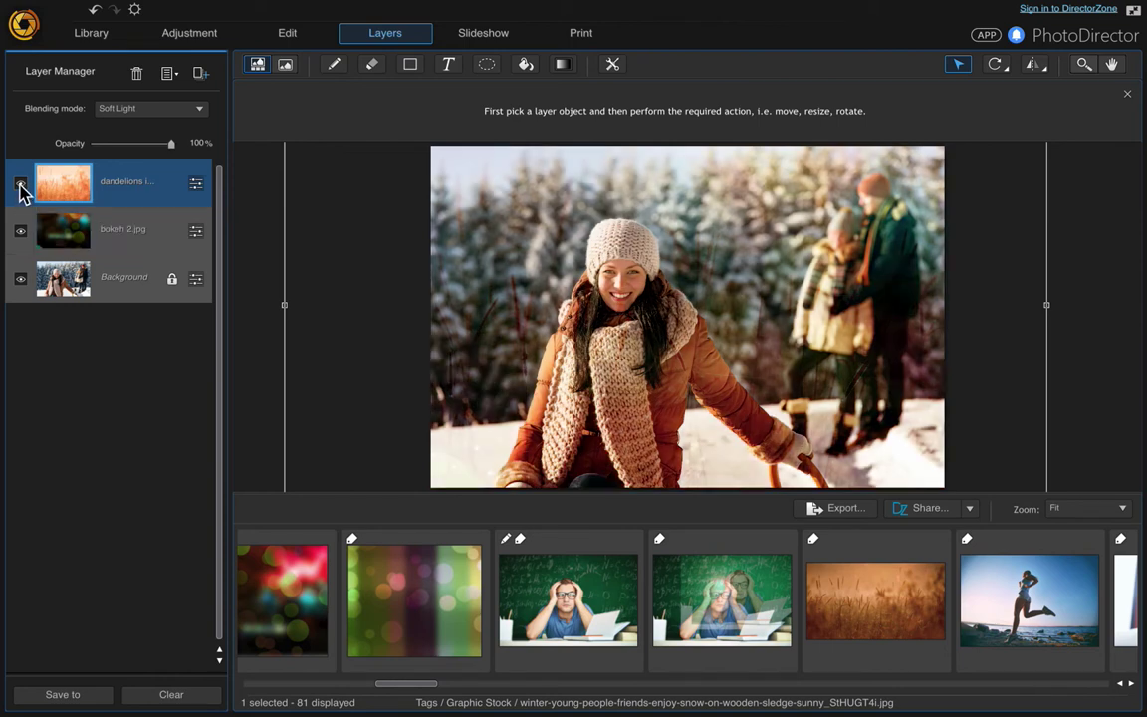
left_click(21, 185)
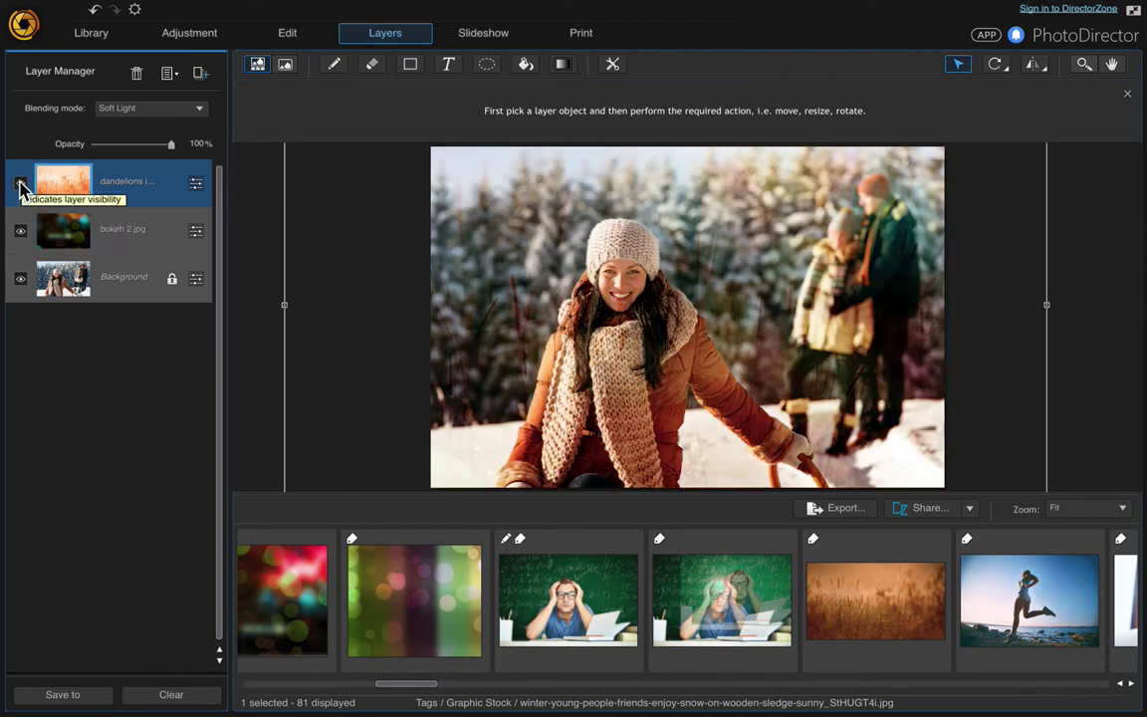
left_click(21, 186)
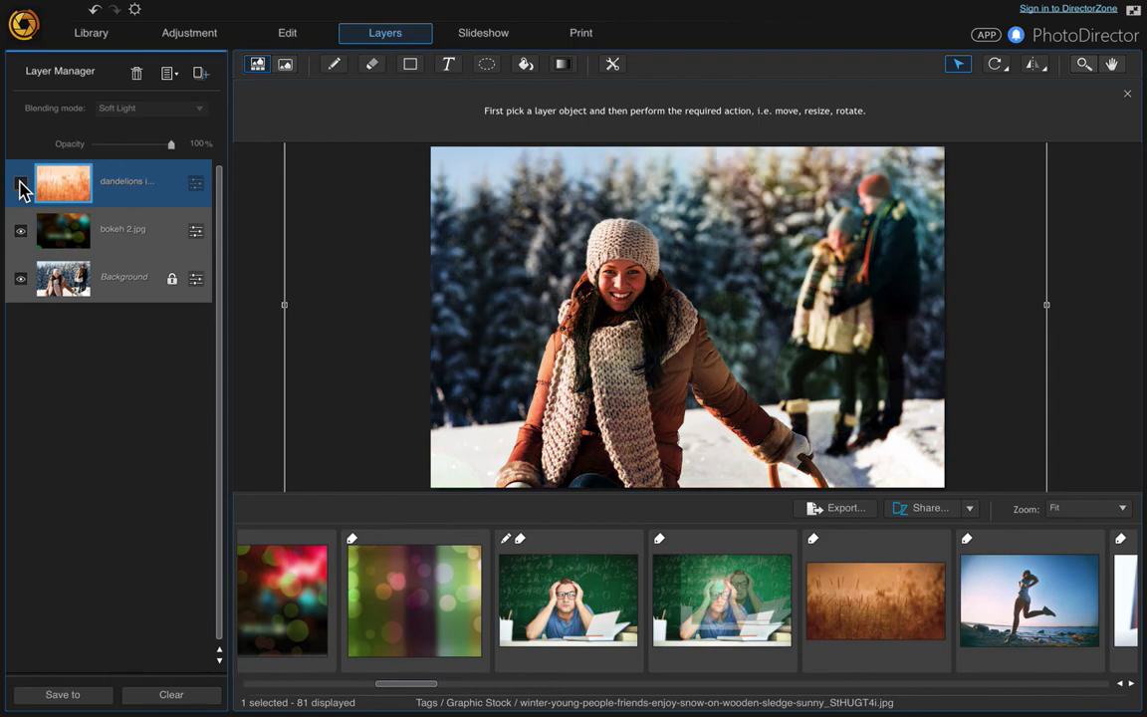
left_click(21, 186)
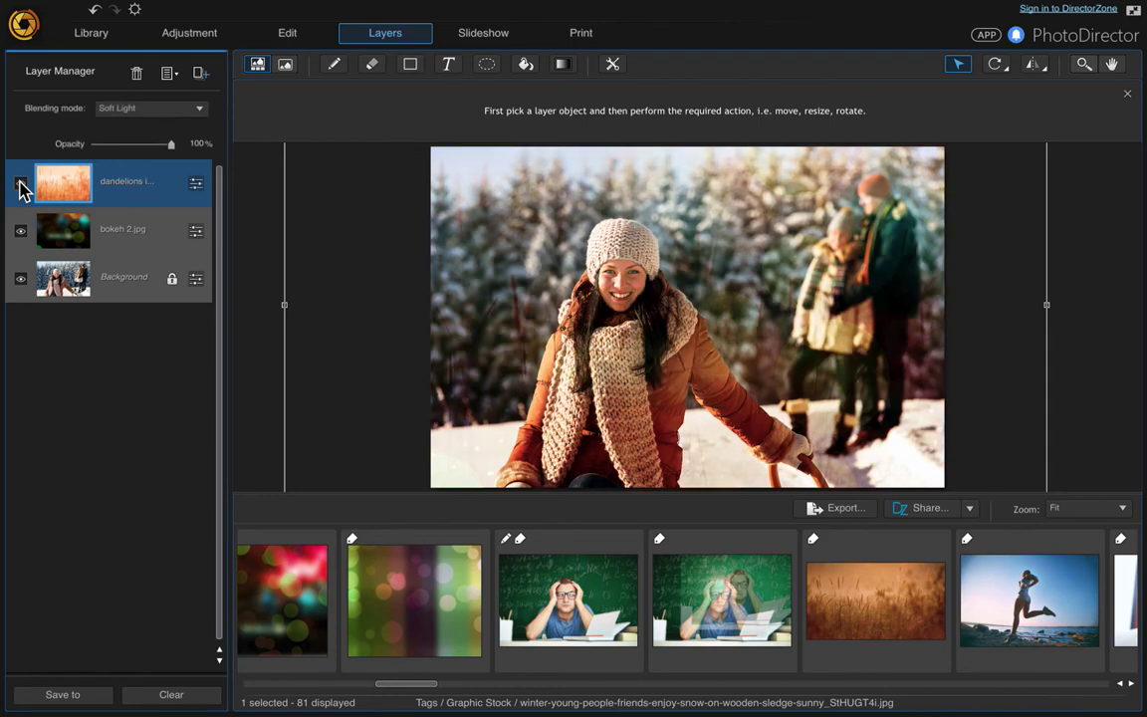
left_click(21, 186)
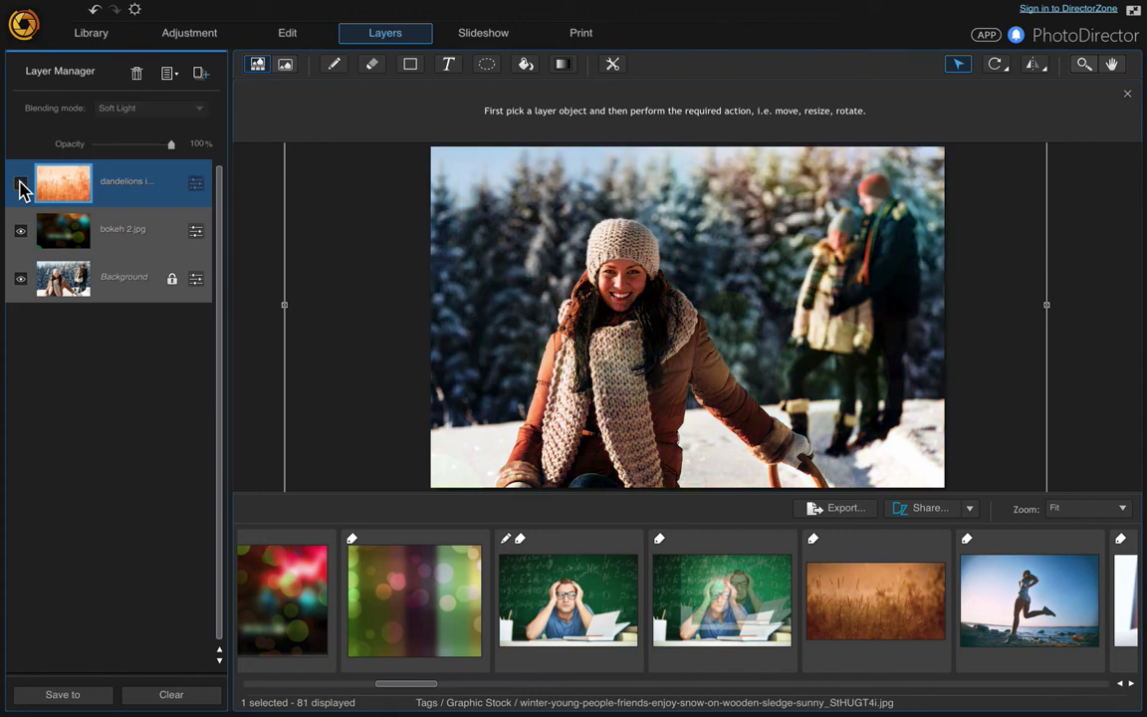
right_click(138, 182)
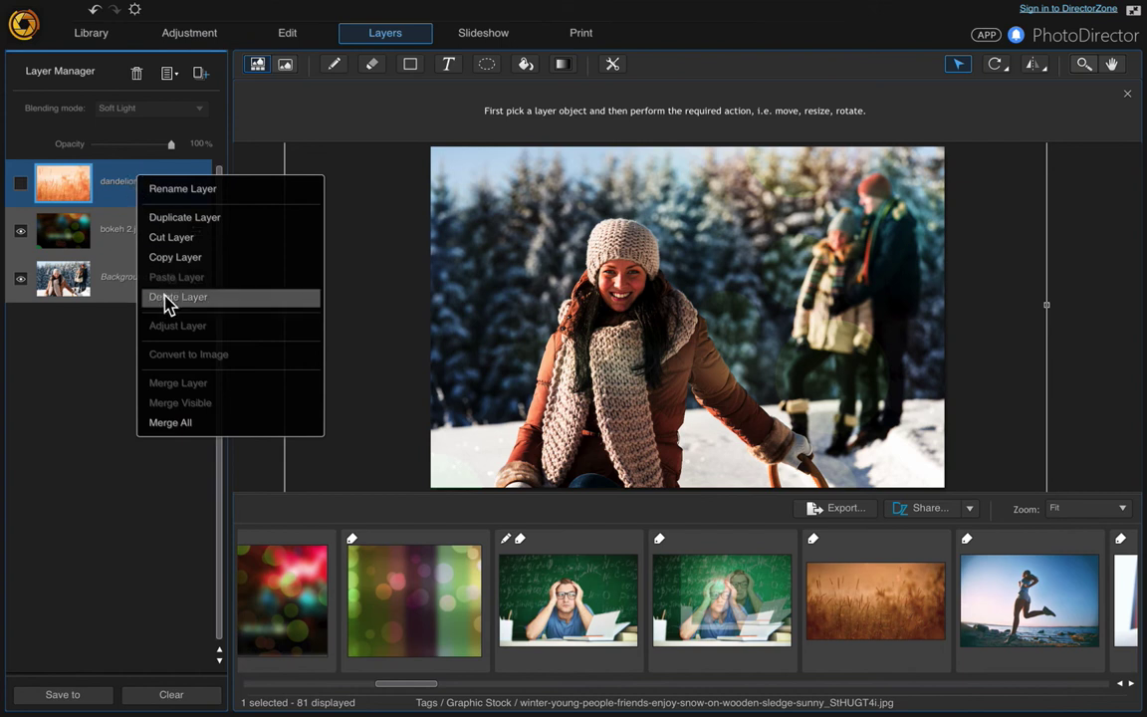
left_click(22, 186)
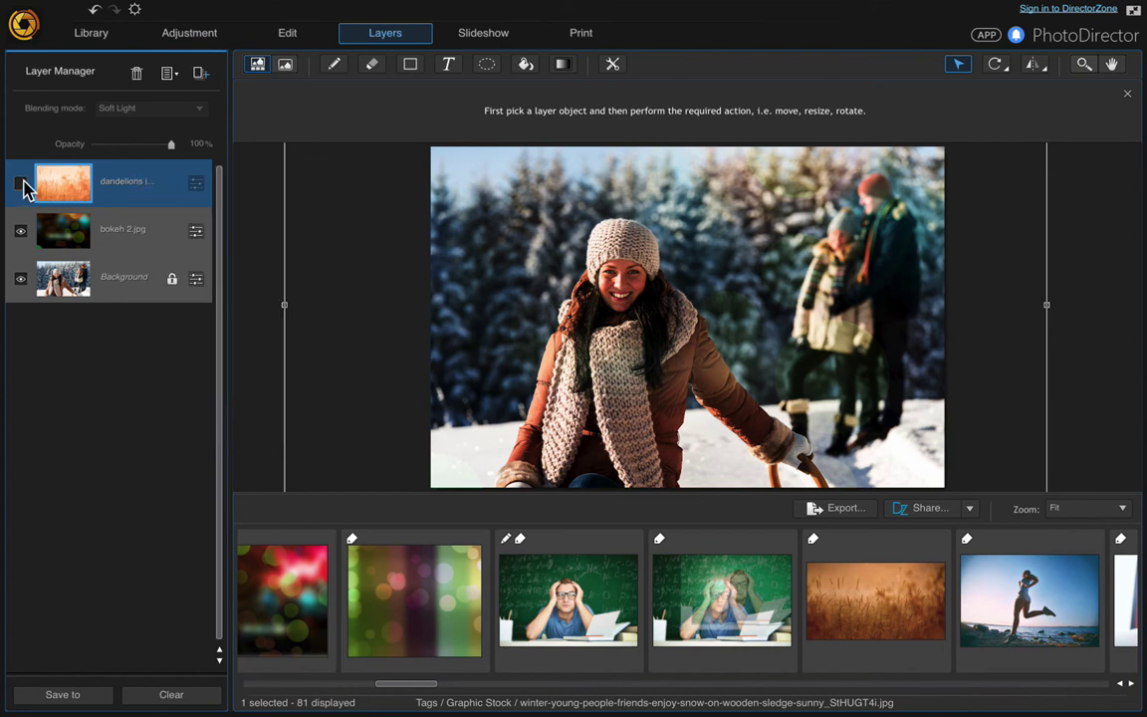
left_click(22, 187)
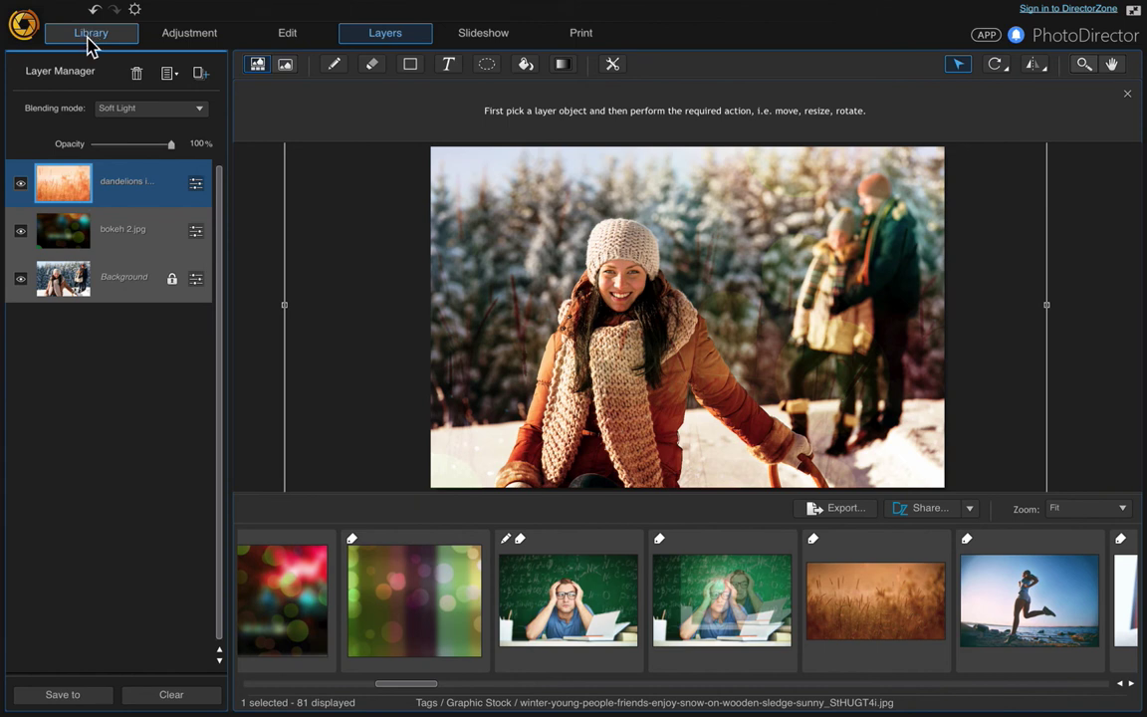
- Return to the Library and save the layered edit as a virtual copy
left_click(89, 40)
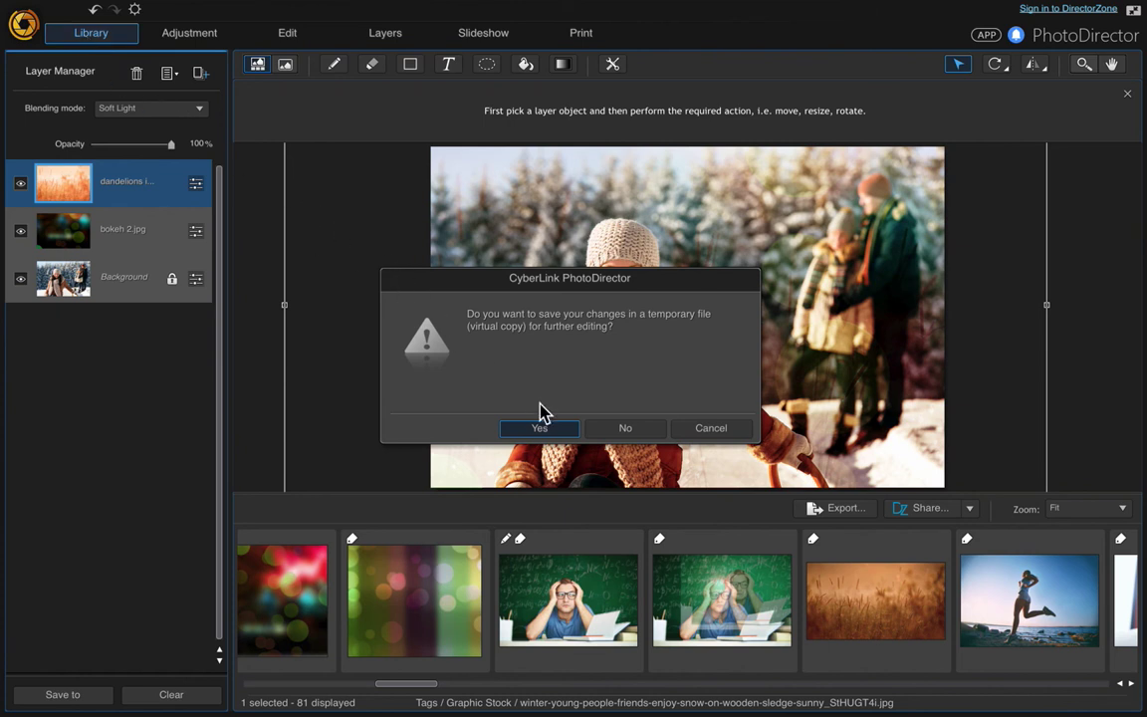
left_click(543, 429)
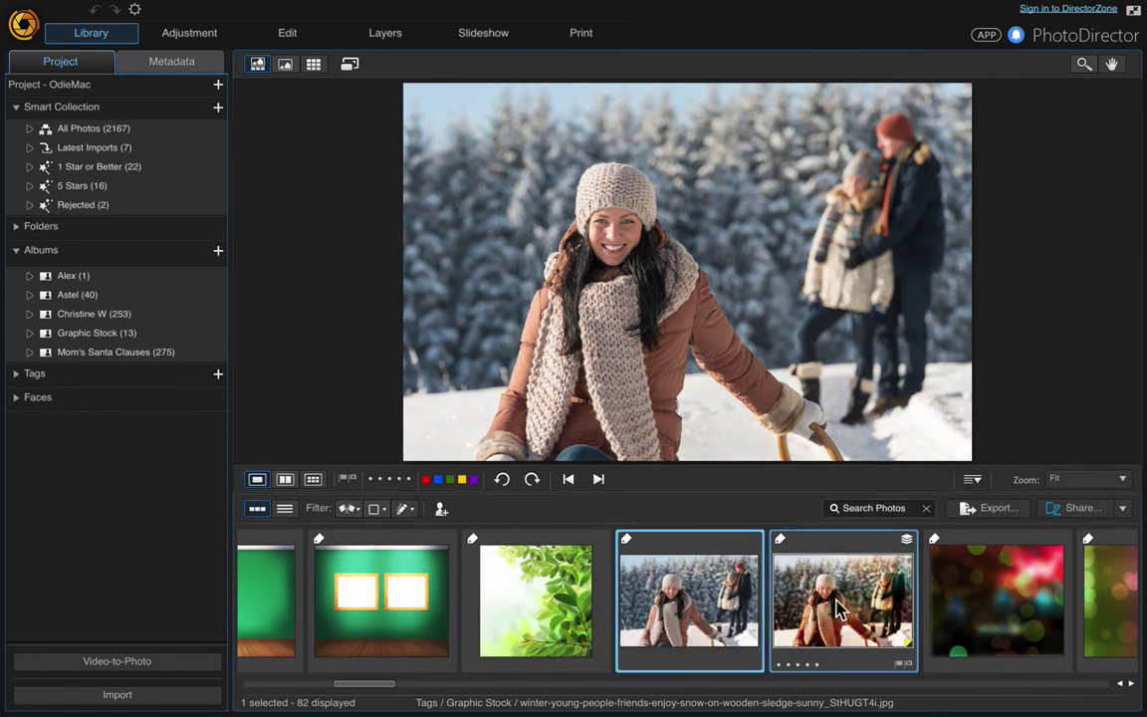
- Show Virtual Copy 1 in the Library preview to see the warm layered composite
left_click(797, 609)
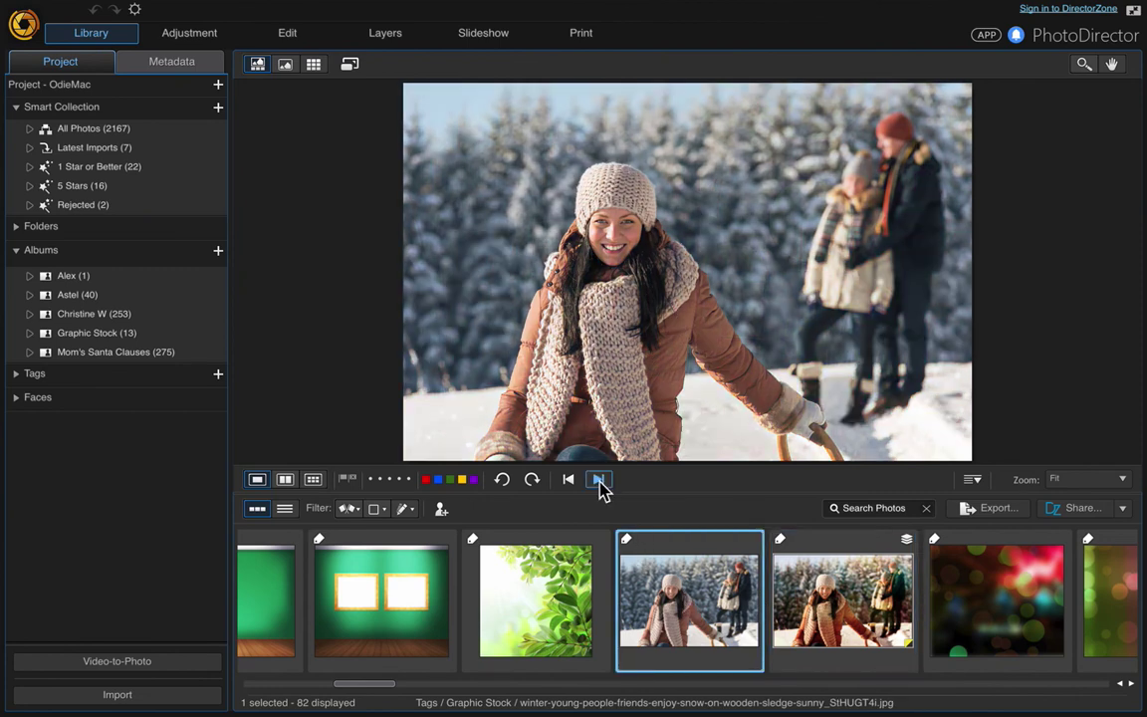
left_click(598, 481)
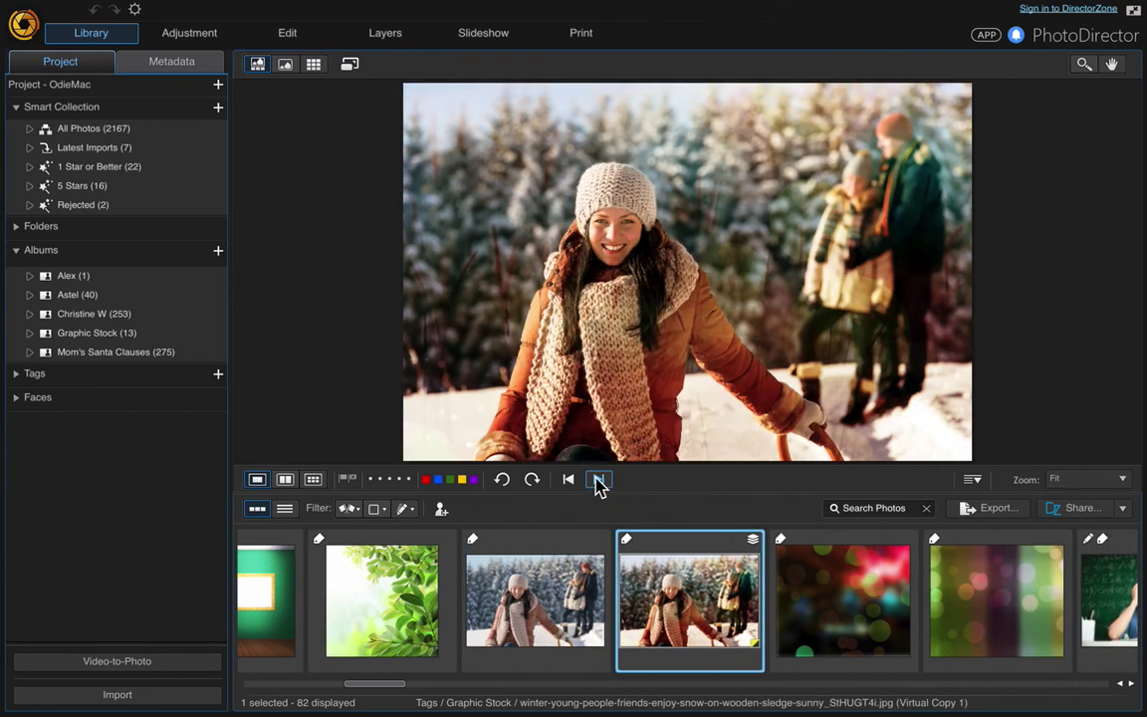